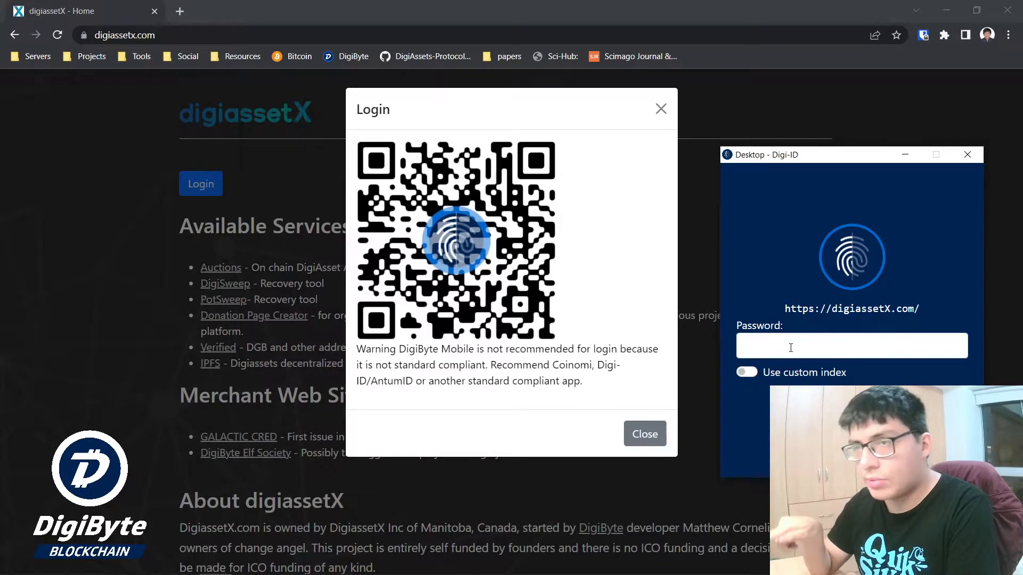
Log in to digiassetX through Digi-ID with the account password, and move the Digi-ID window to uncover the wallet.
triple_click(138, 35)
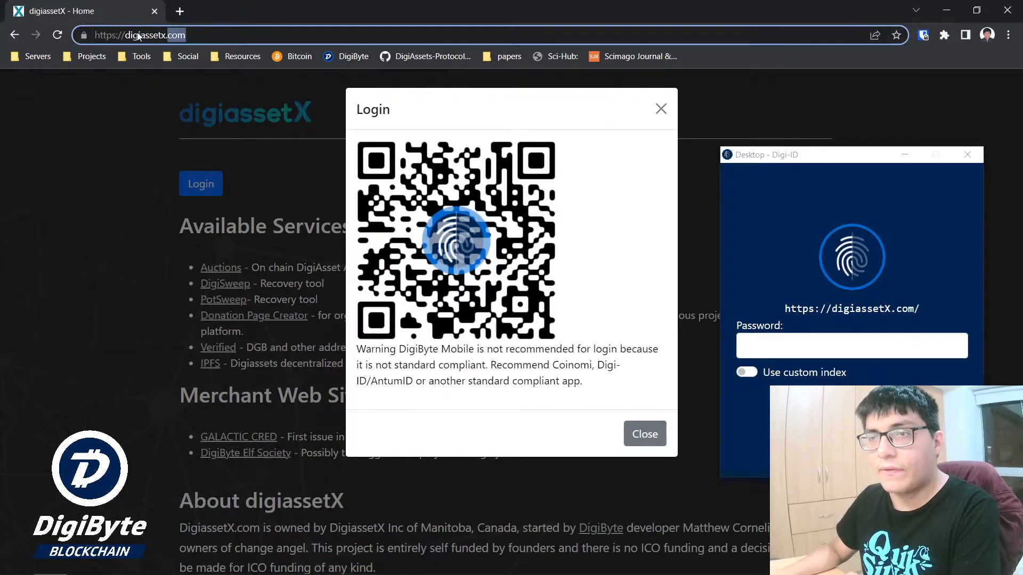
left_click_drag(145, 35, 207, 38)
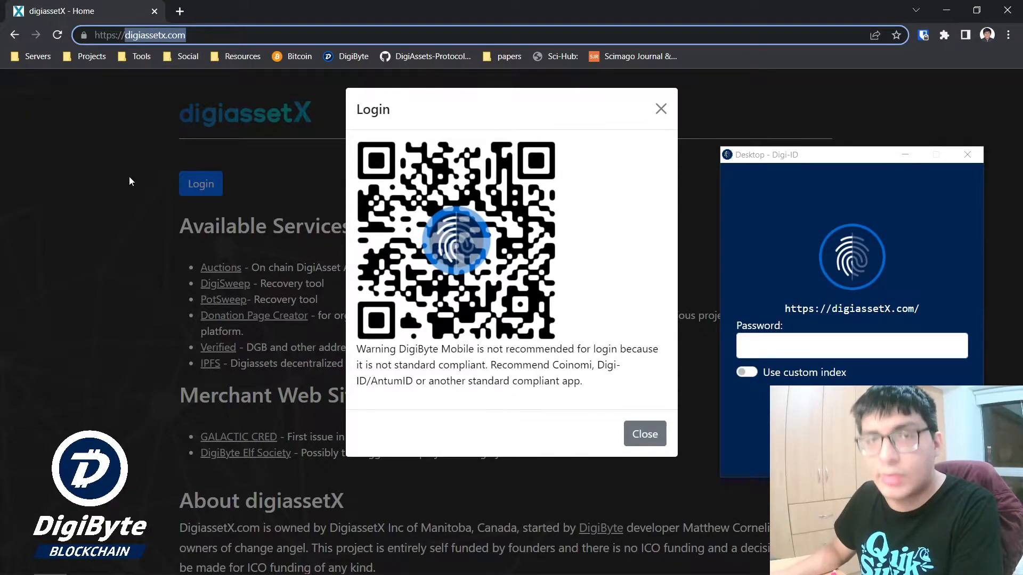
left_click(841, 347)
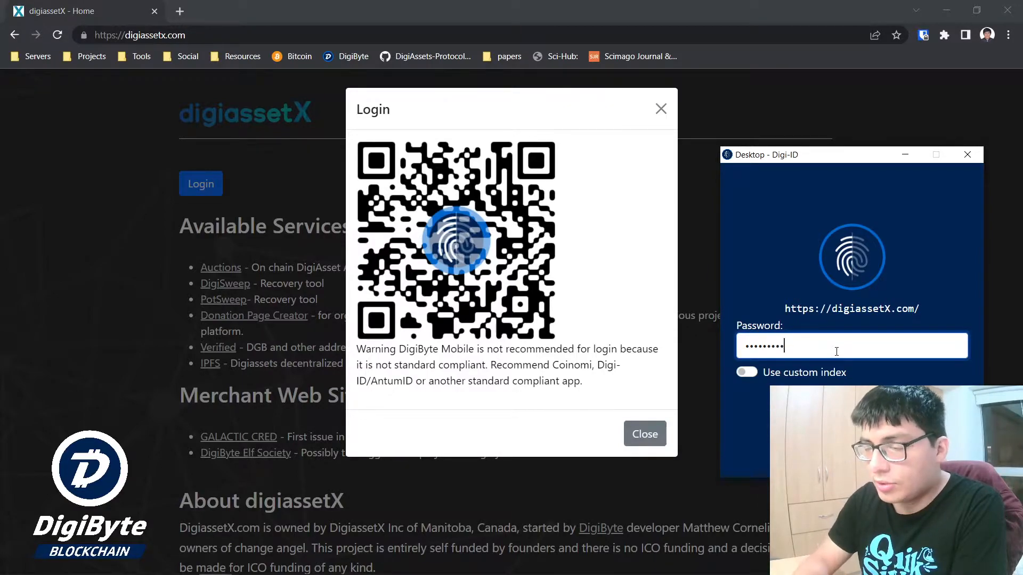
left_click_drag(836, 352, 746, 361)
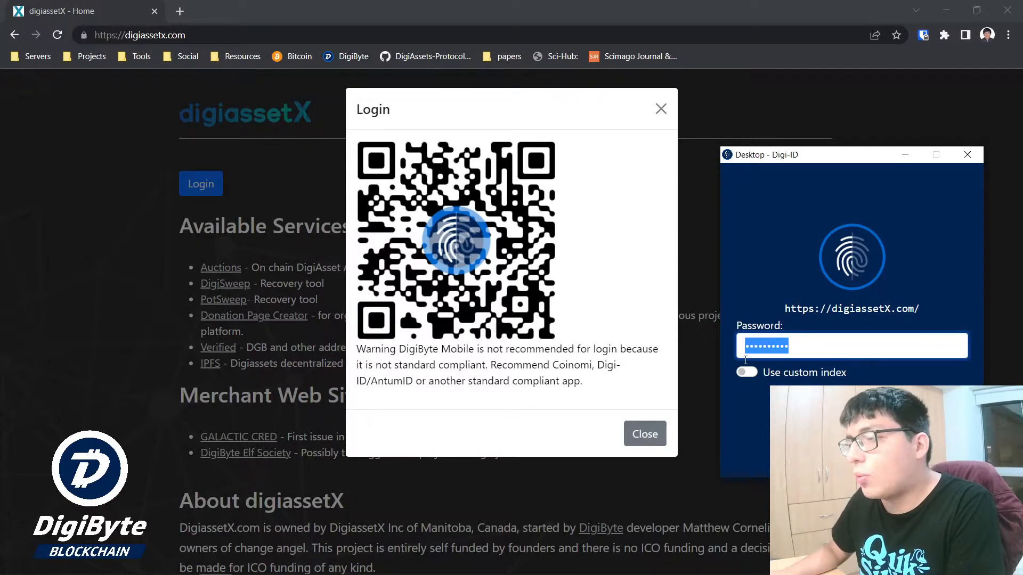
left_click(824, 339)
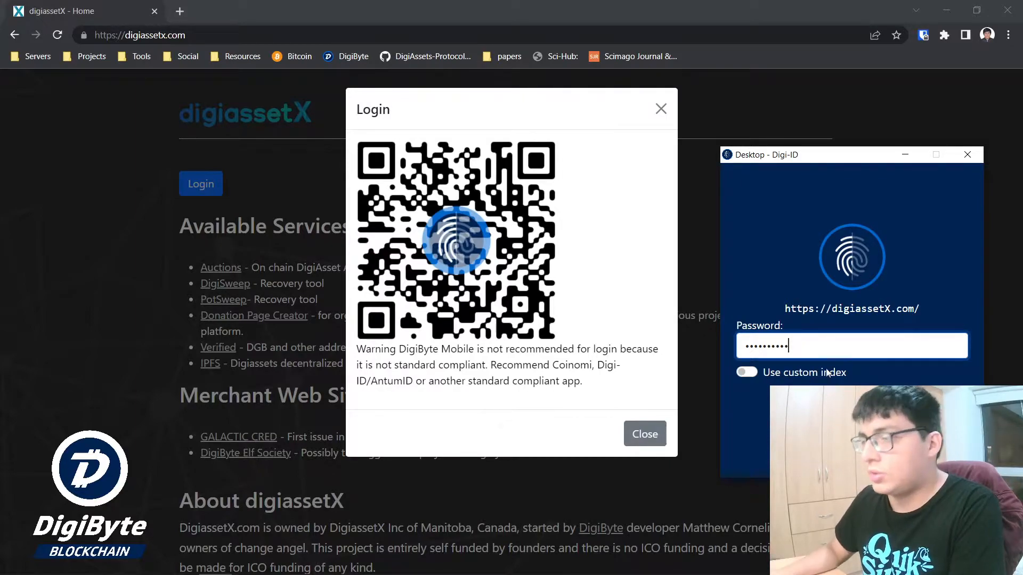
key("Return")
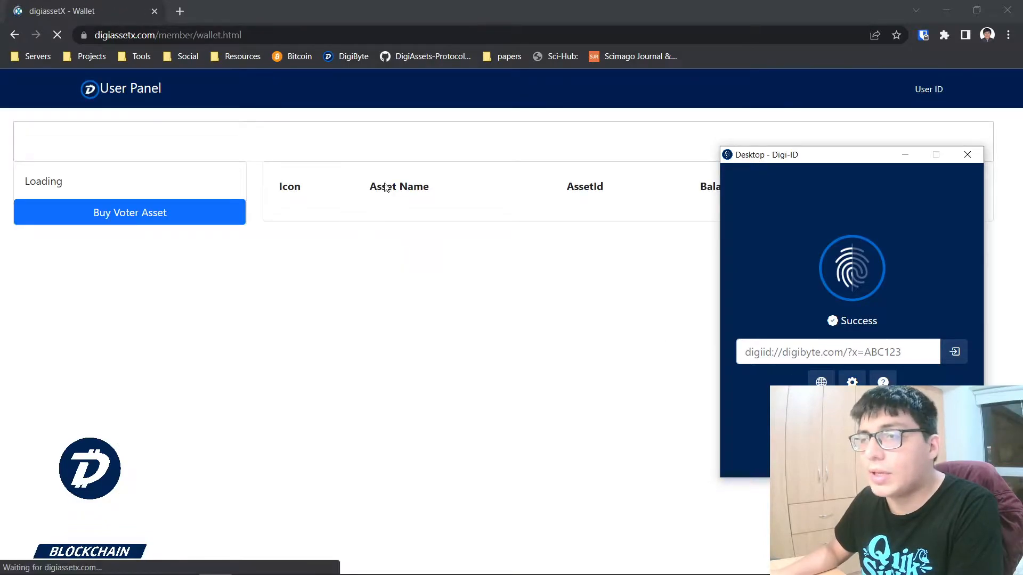
left_click_drag(861, 156, 859, 244)
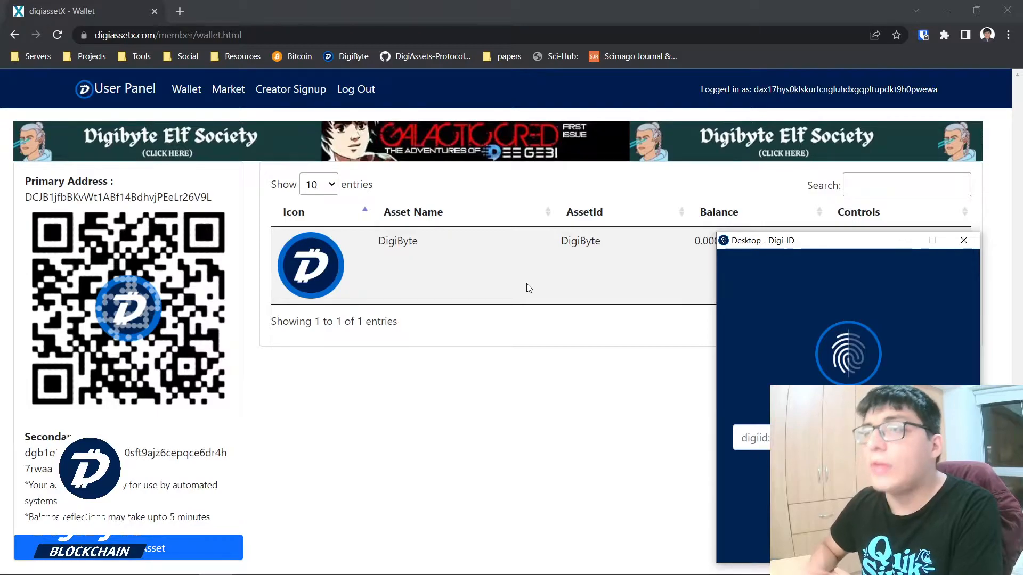
Log out of digiassetX and enter the account password in Digi-ID for a new login.
left_click(365, 92)
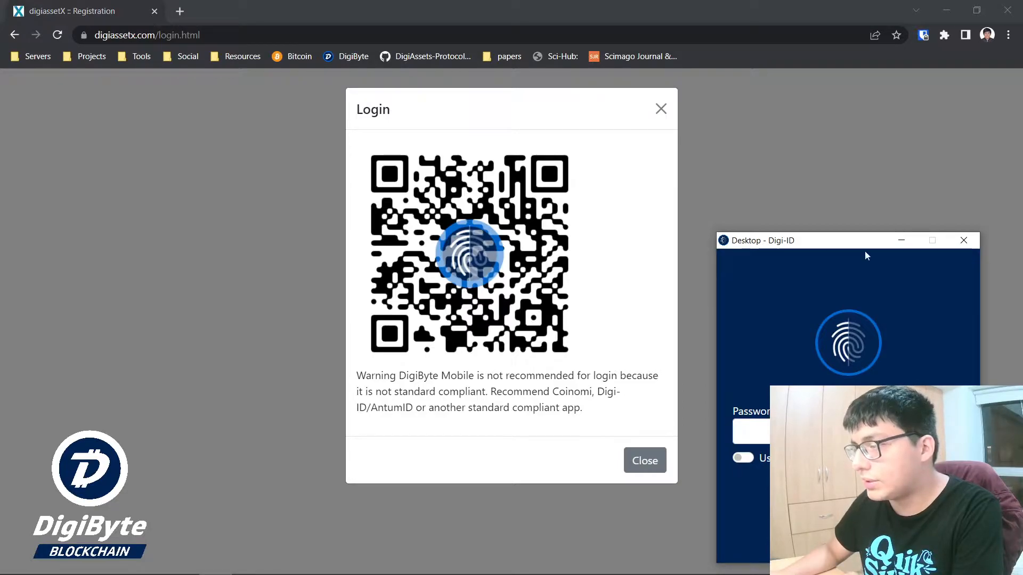
left_click_drag(843, 244, 840, 76)
left_click(828, 258)
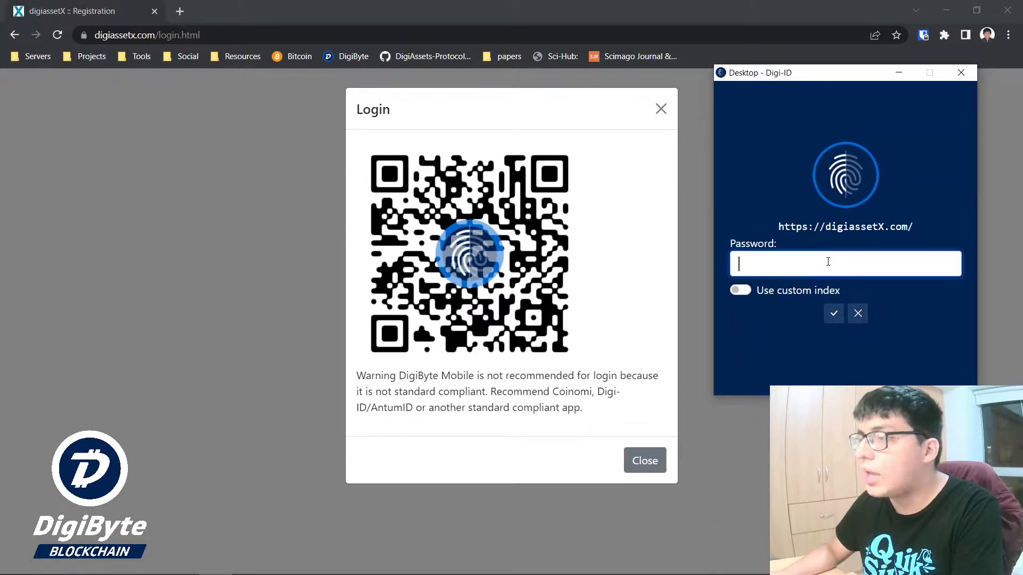
type("•••••••••")
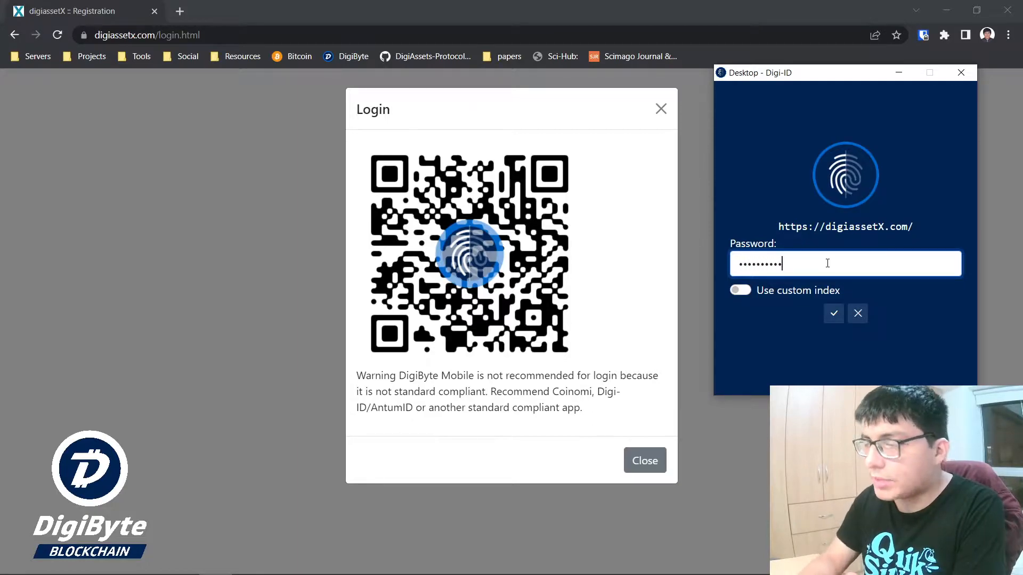
Enable the custom index in Digi-ID, set it to 1 and approve the digiassetX login.
left_click(760, 293)
left_click(793, 292)
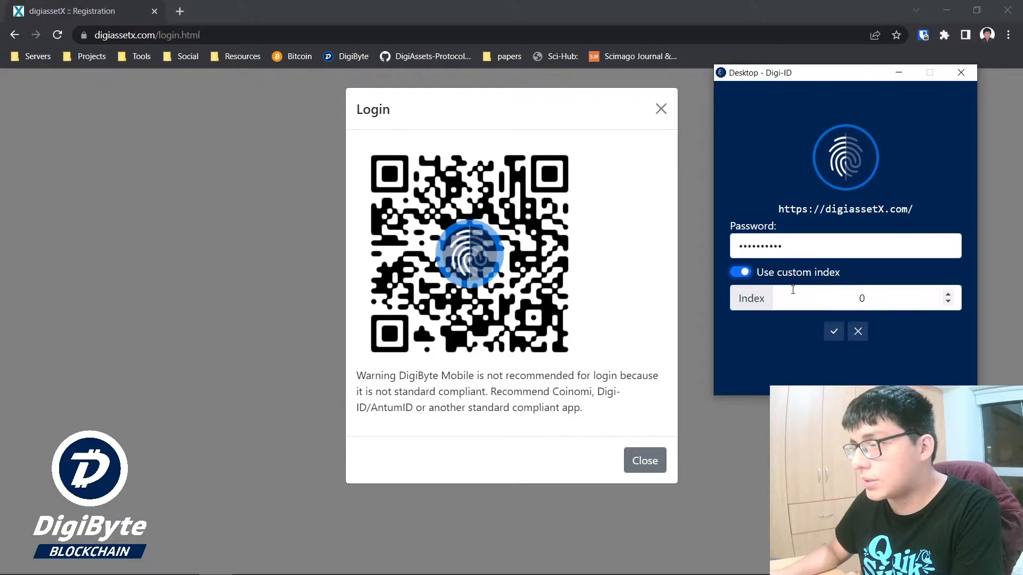
double_click(873, 300)
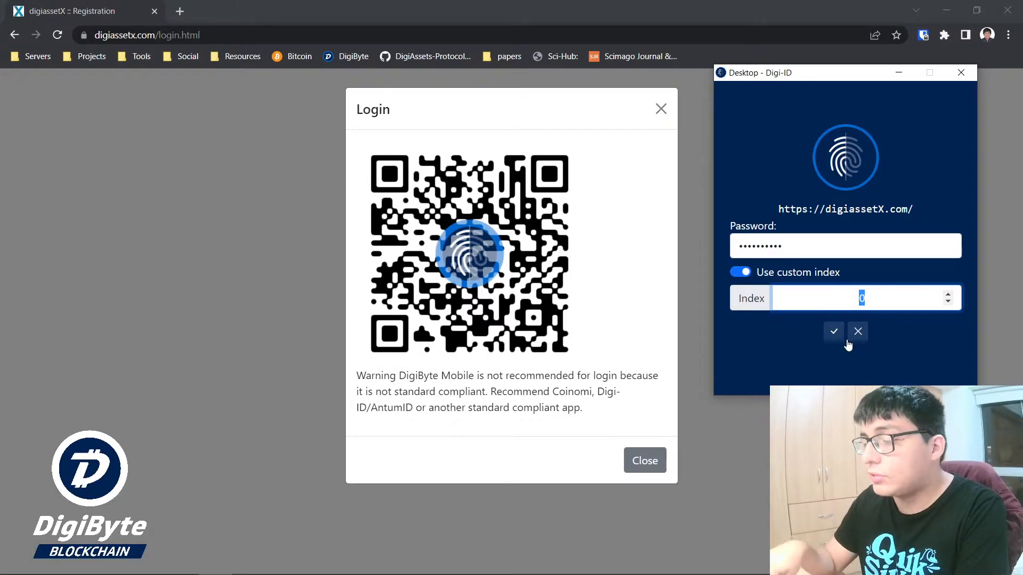
type("1")
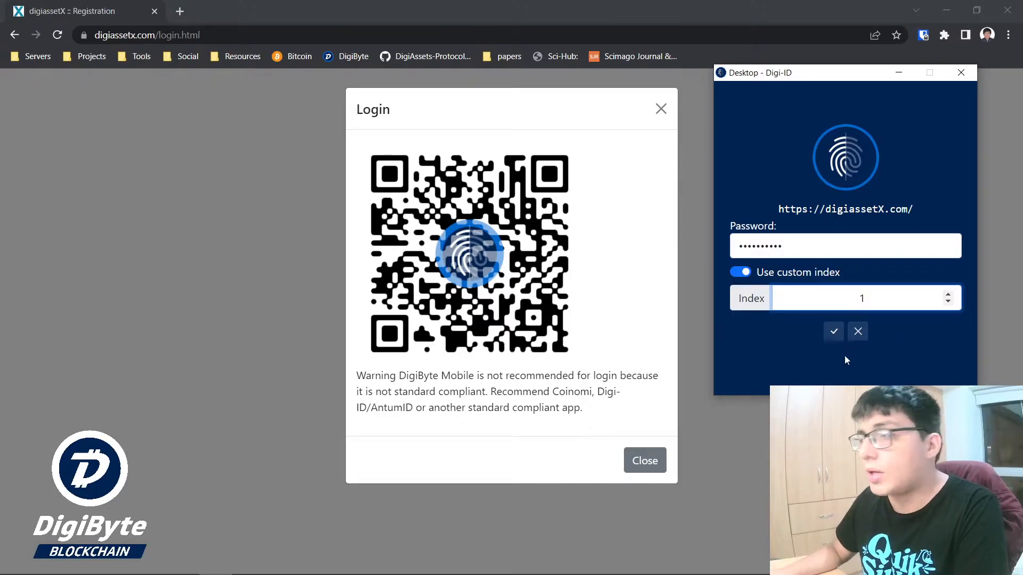
left_click(833, 332)
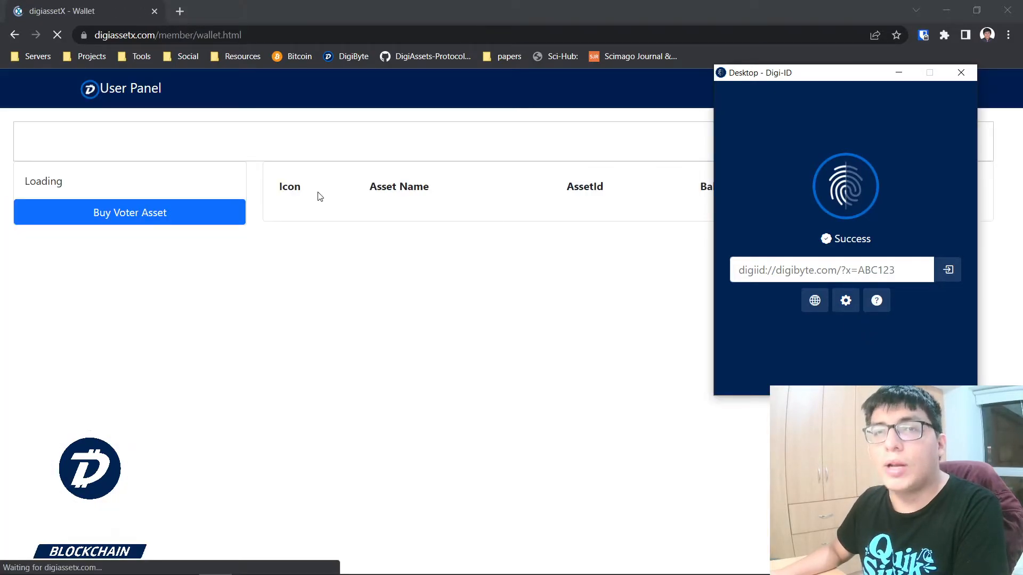
left_click_drag(857, 74, 808, 186)
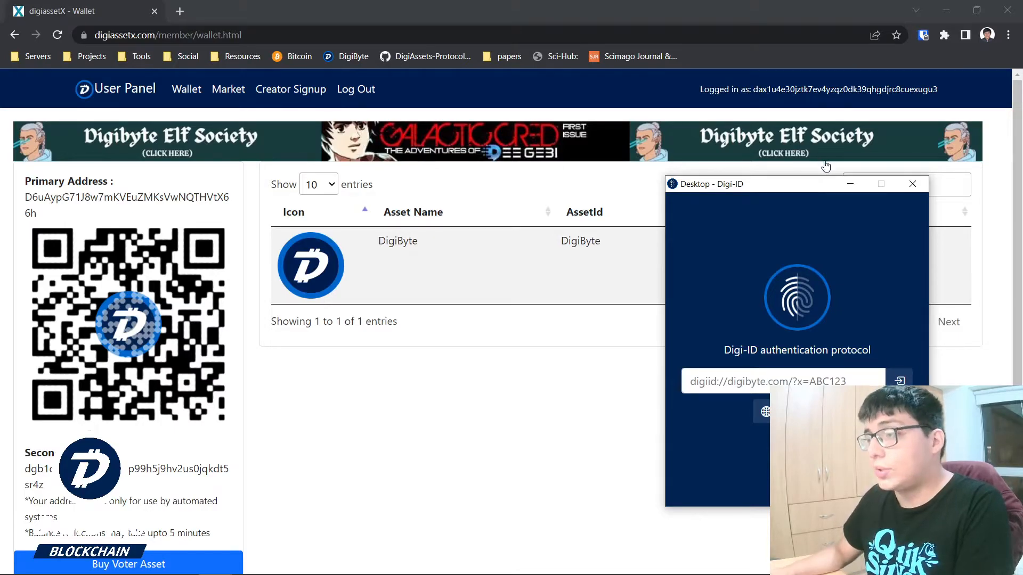
left_click(821, 374)
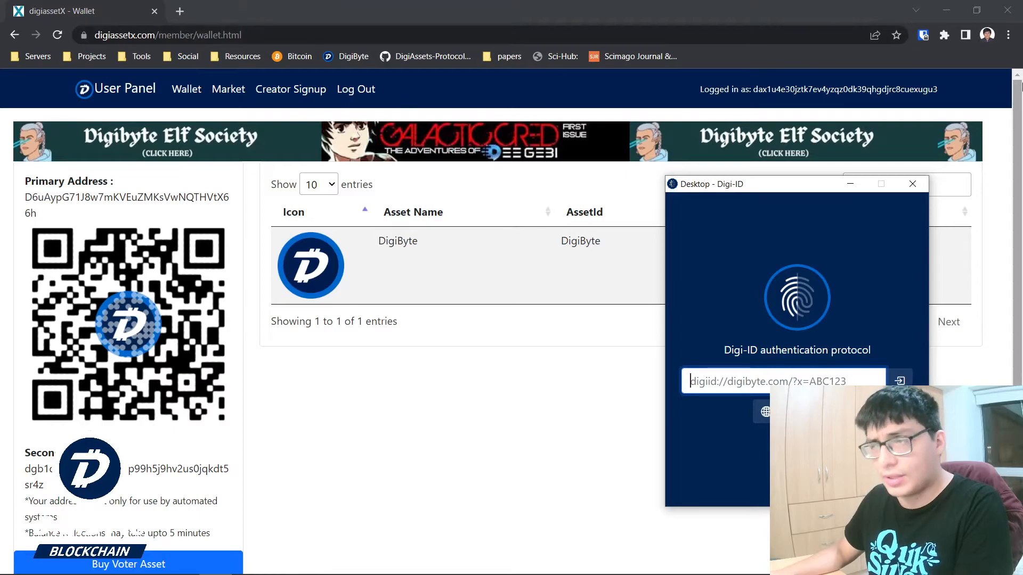
Open digiassets.info in a new browser tab and move the Digi-ID window aside to uncover the site's content.
left_click(180, 9)
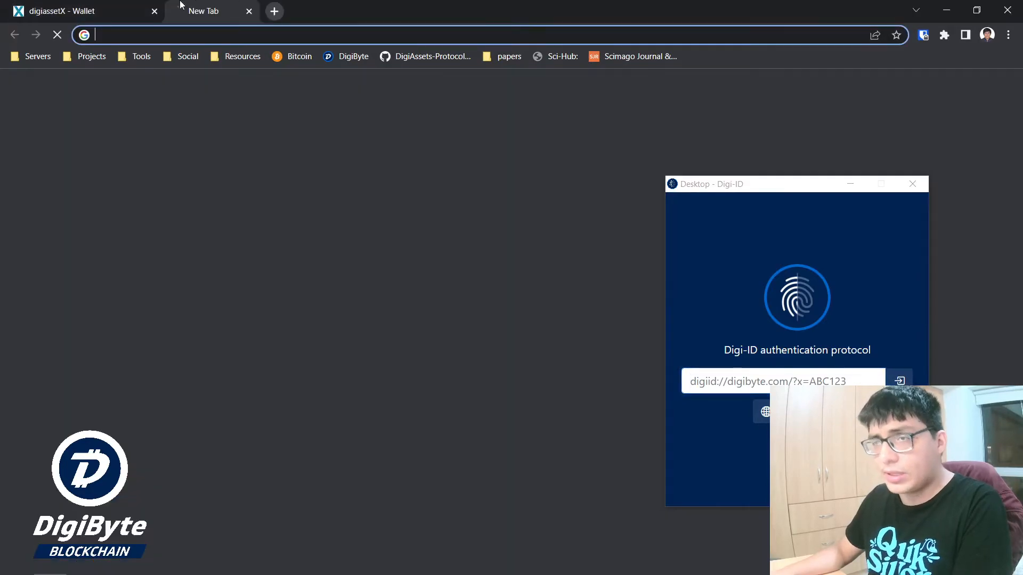
type("di")
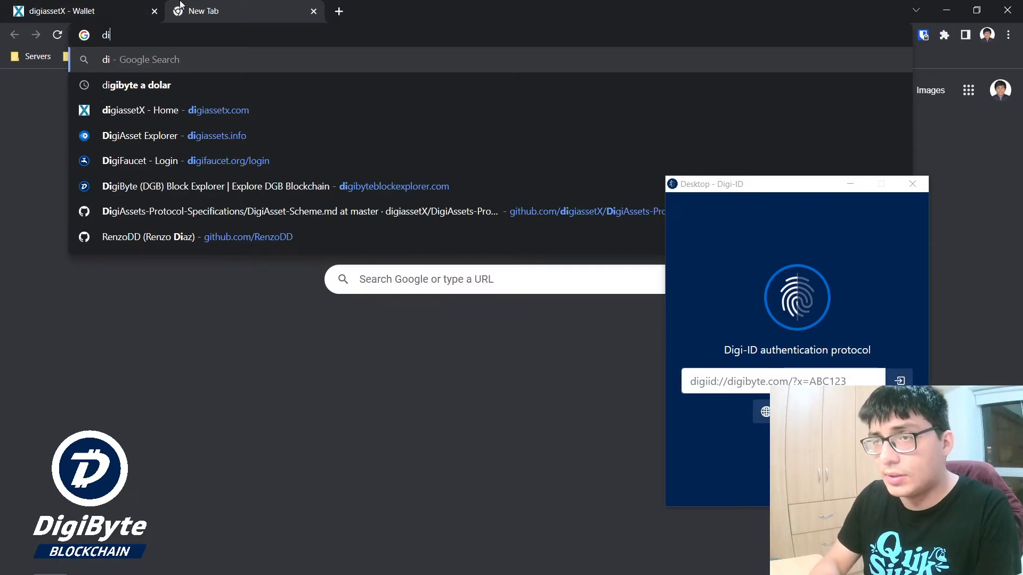
type("gias")
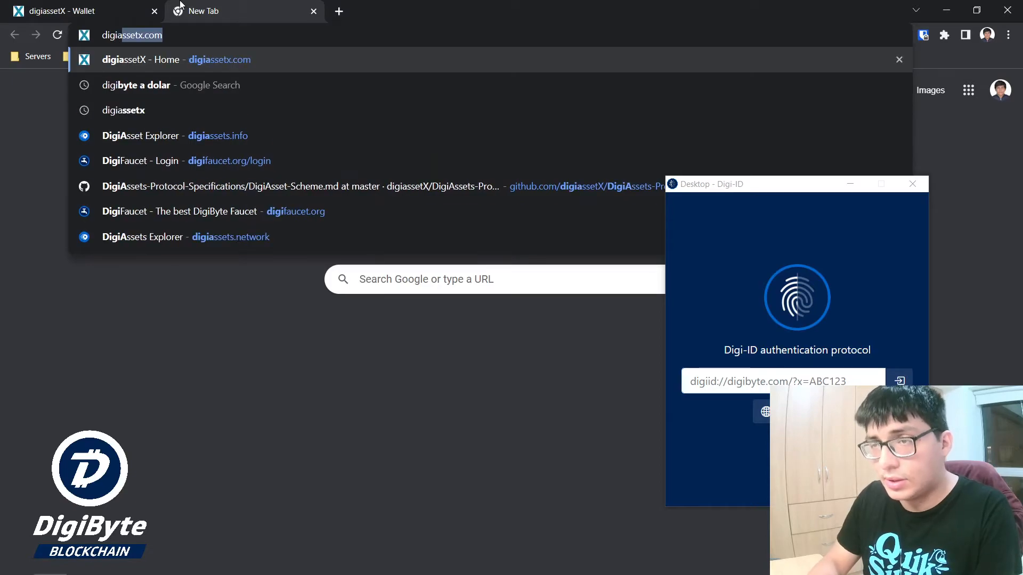
type("sets")
key("Return")
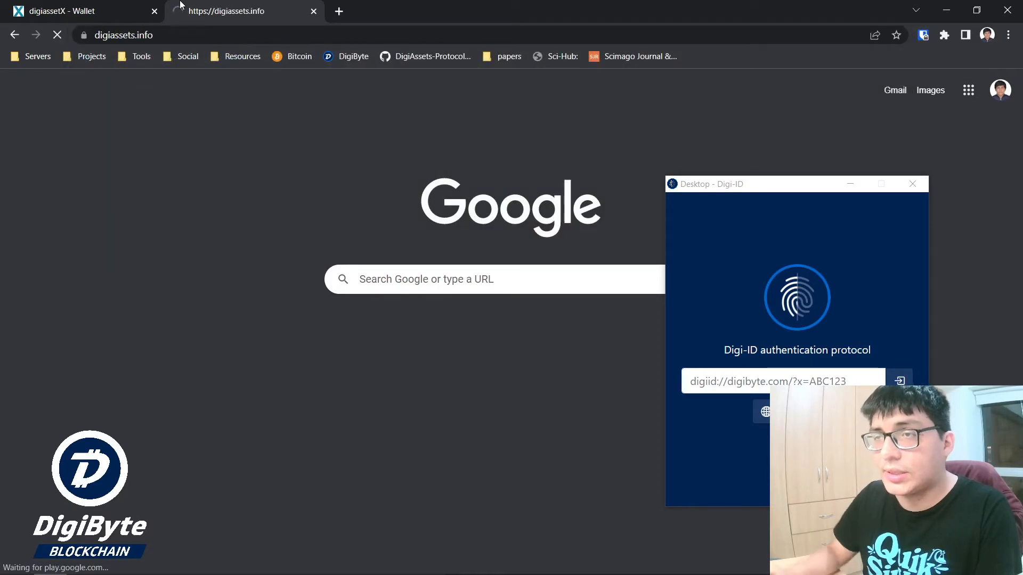
left_click(746, 383)
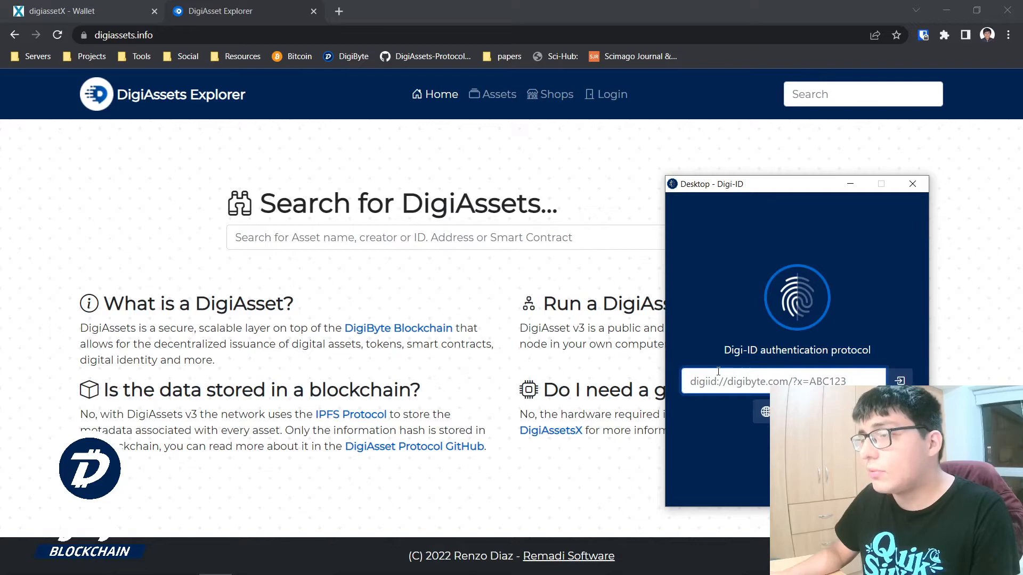
left_click_drag(790, 184, 861, 218)
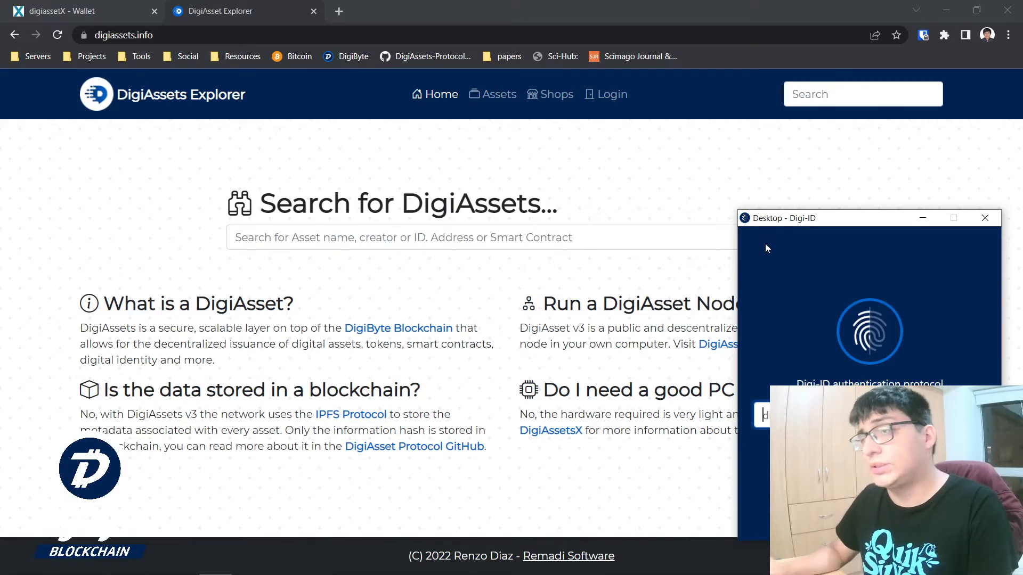
Open the DigiAssets Explorer login page, examine the callback address of its Digi-ID request, and close the popup window.
left_click(612, 94)
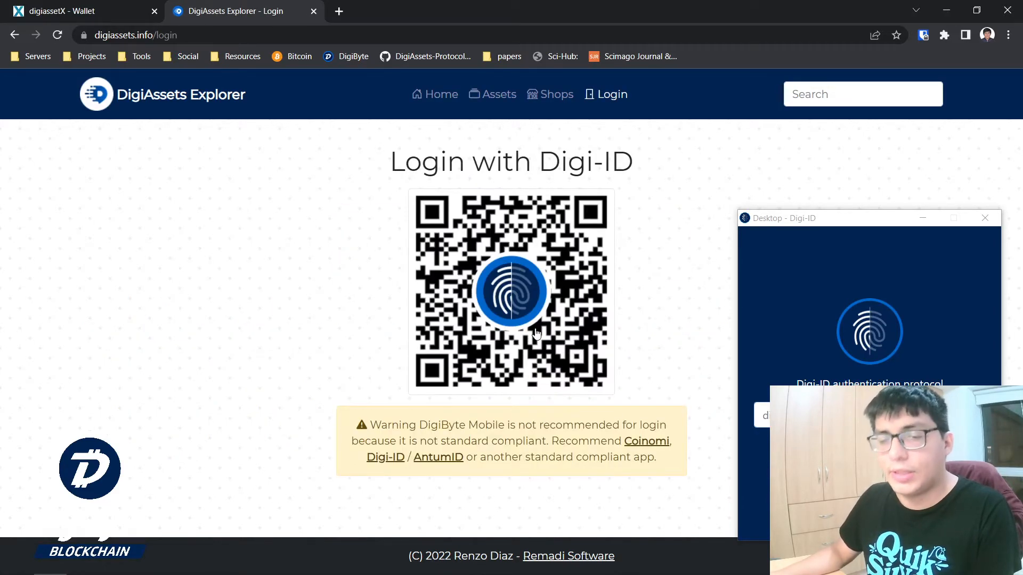
left_click(520, 324)
double_click(213, 32)
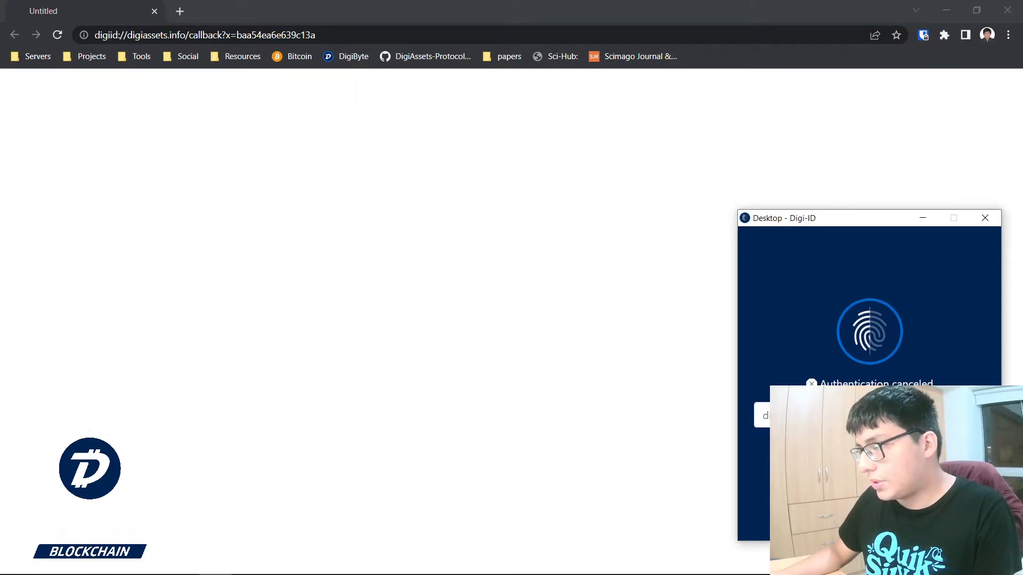
left_click(199, 35)
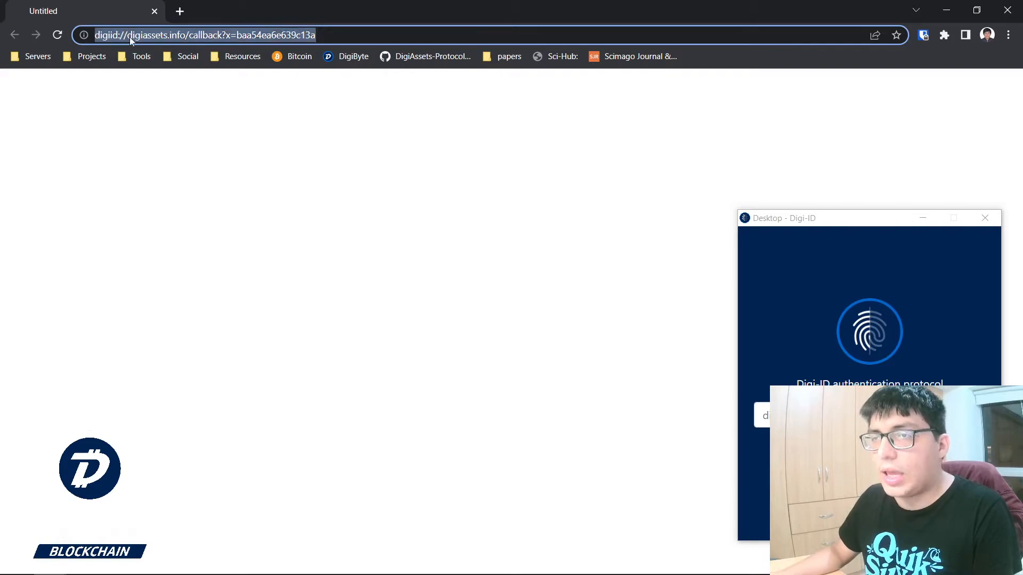
left_click(759, 416)
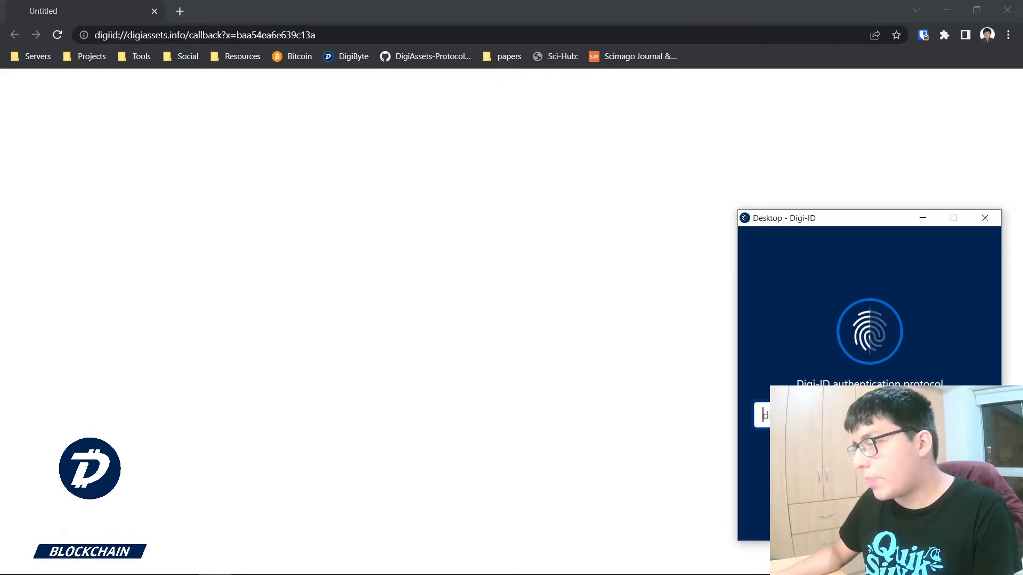
left_click(1005, 10)
Authenticate to digiassets.info in Digi-ID with the custom index turned off, using the account password.
left_click_drag(125, 35, 163, 35)
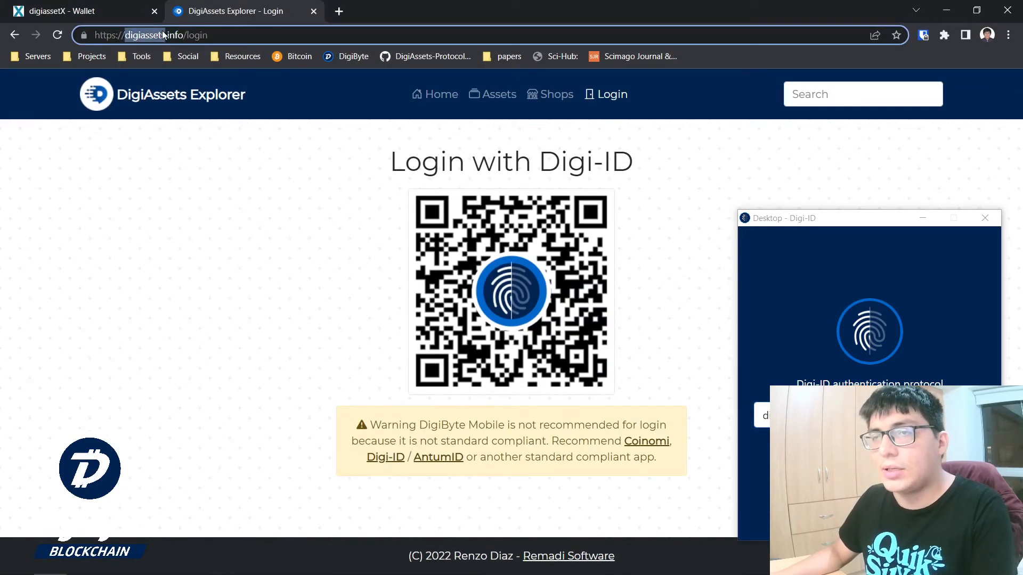
left_click(160, 35)
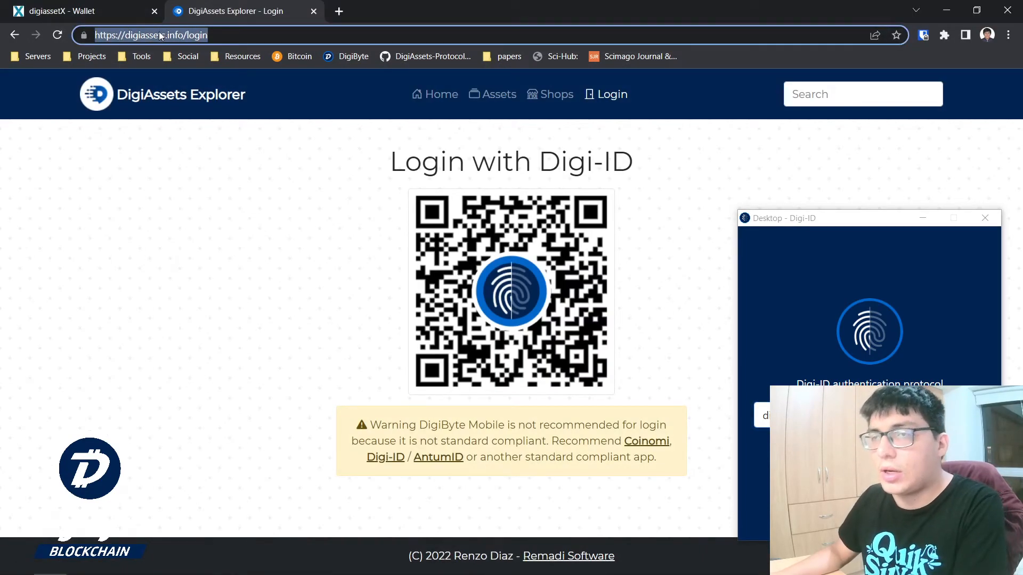
left_click(762, 459)
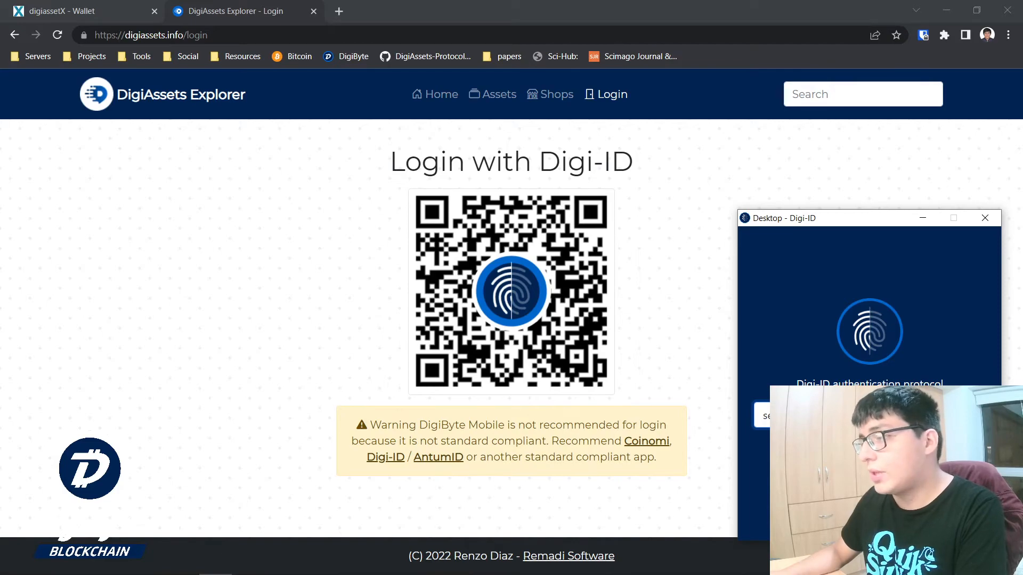
left_click(830, 439)
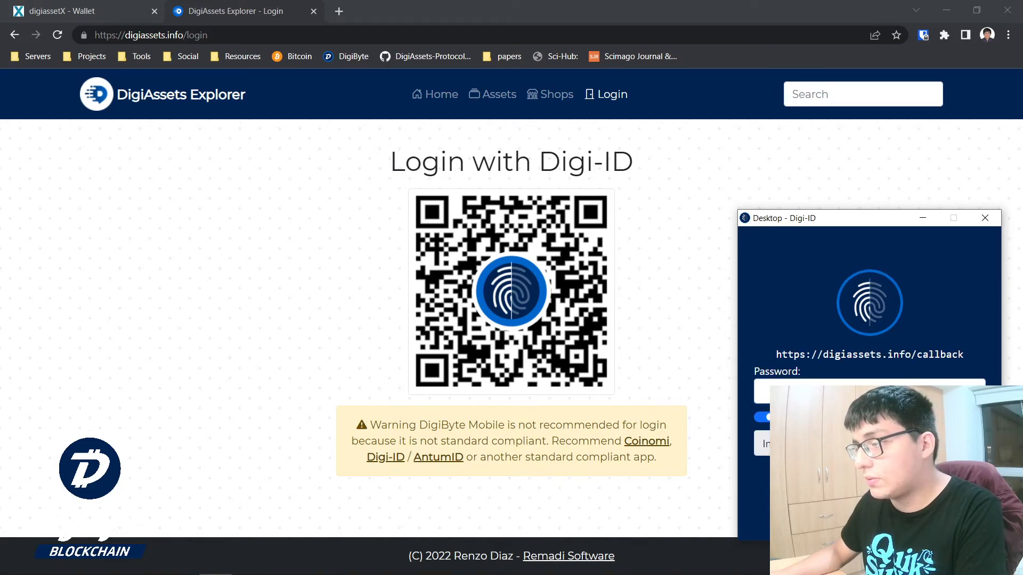
left_click(772, 418)
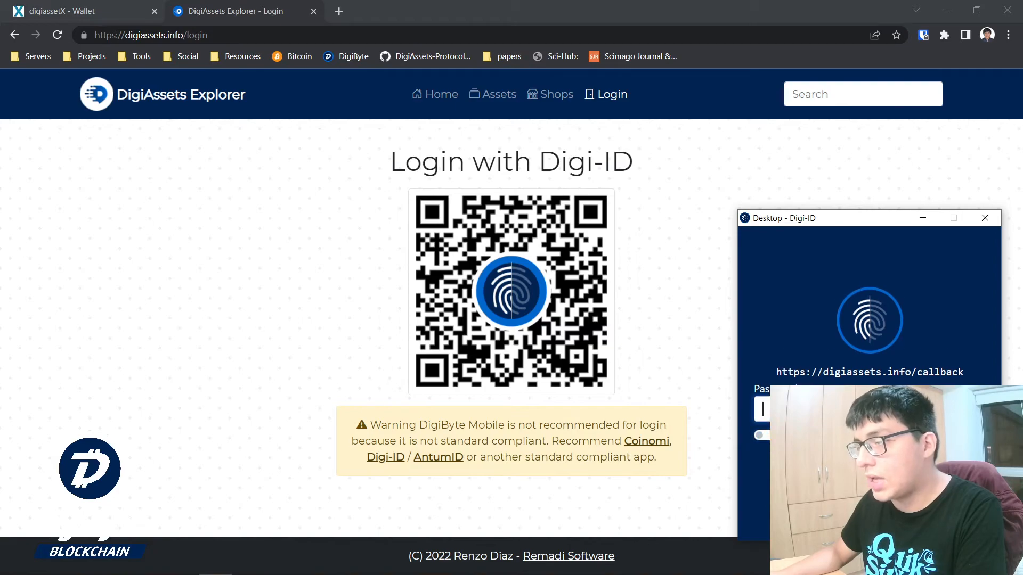
type("••")
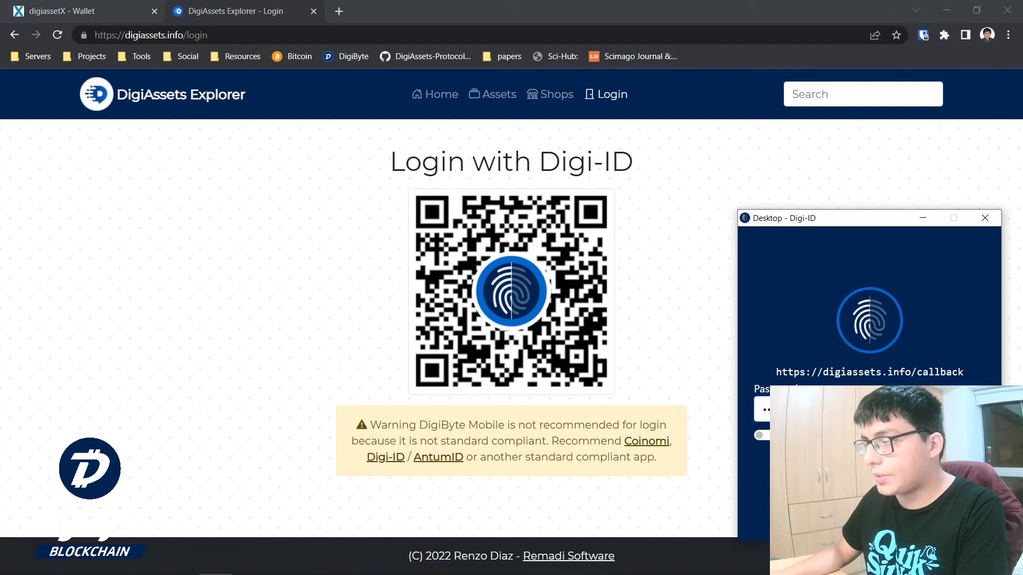
key("Return")
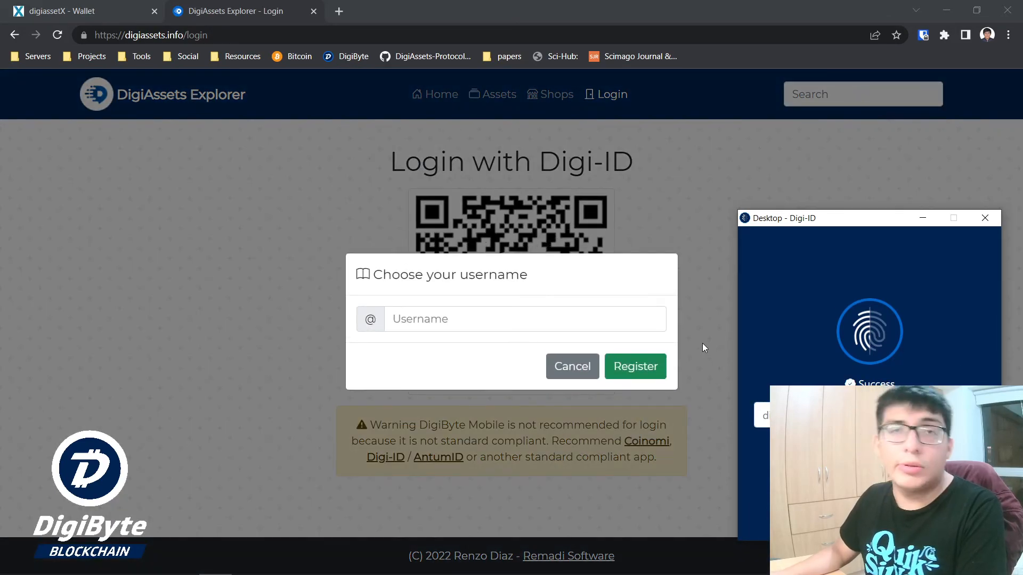
Activate the username field for registration and place the Digi-ID window over the username dialog.
left_click(512, 319)
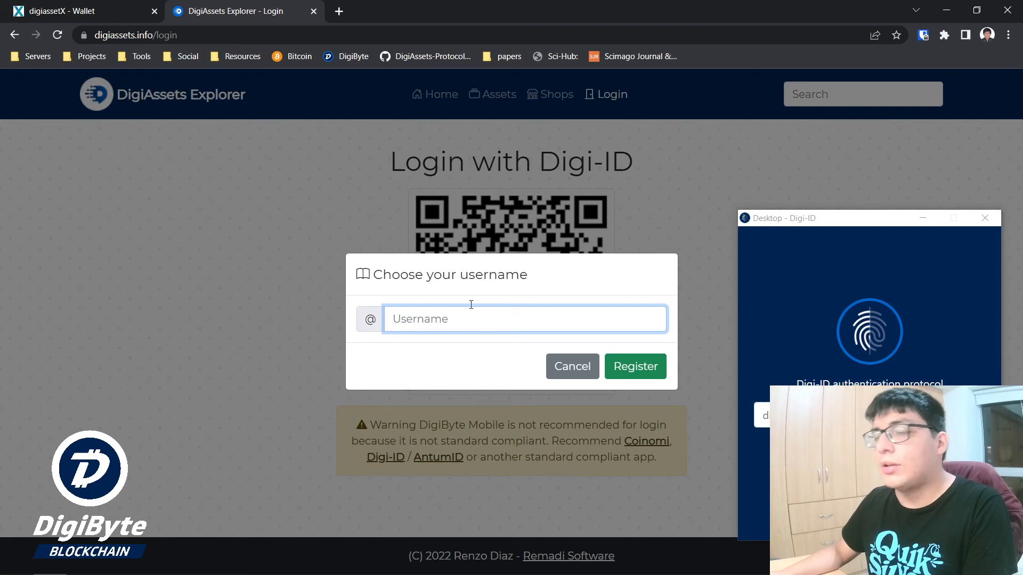
left_click_drag(829, 222, 488, 131)
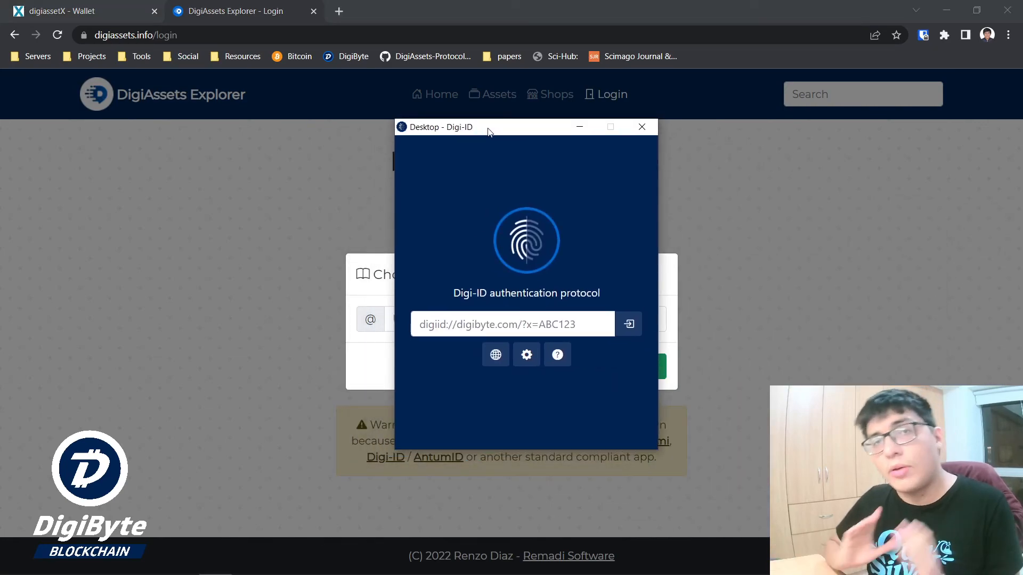